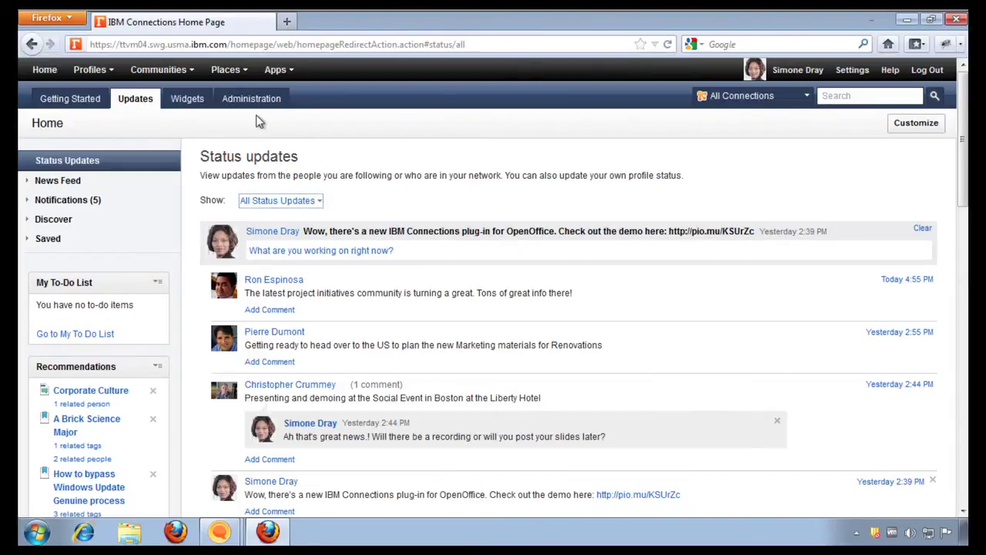
{"action": "left_click", "coordinate": [93, 70]}
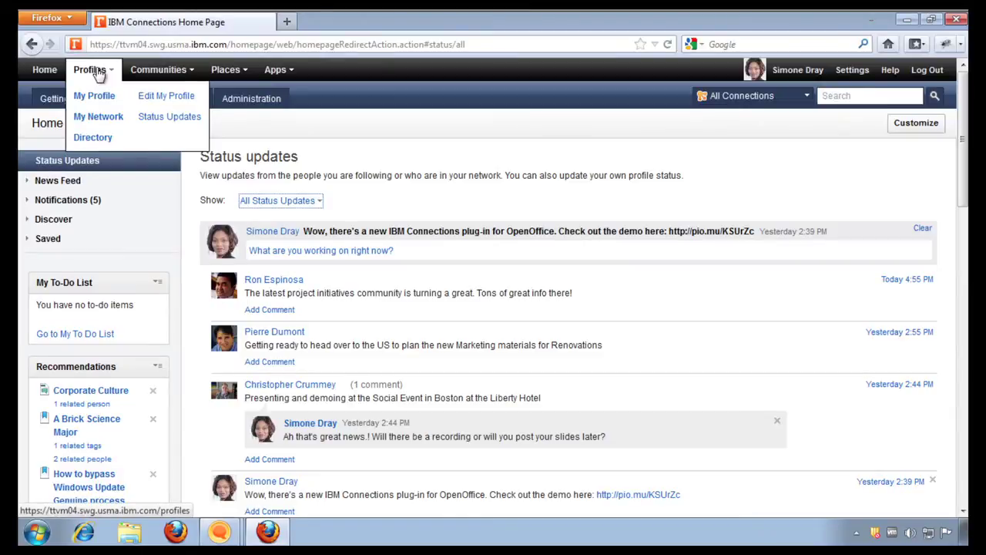
{"action": "left_click", "coordinate": [153, 70]}
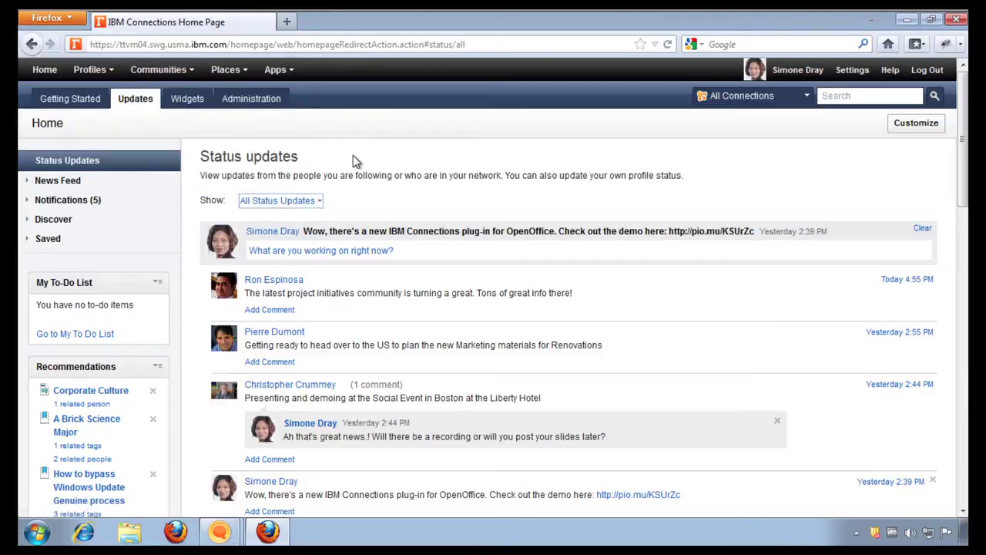
Open the business card of the author of the project initiatives community status update and start a chat with them.
{"action": "scroll", "coordinate": [394, 204], "scroll_direction": "down", "scroll_amount": 2}
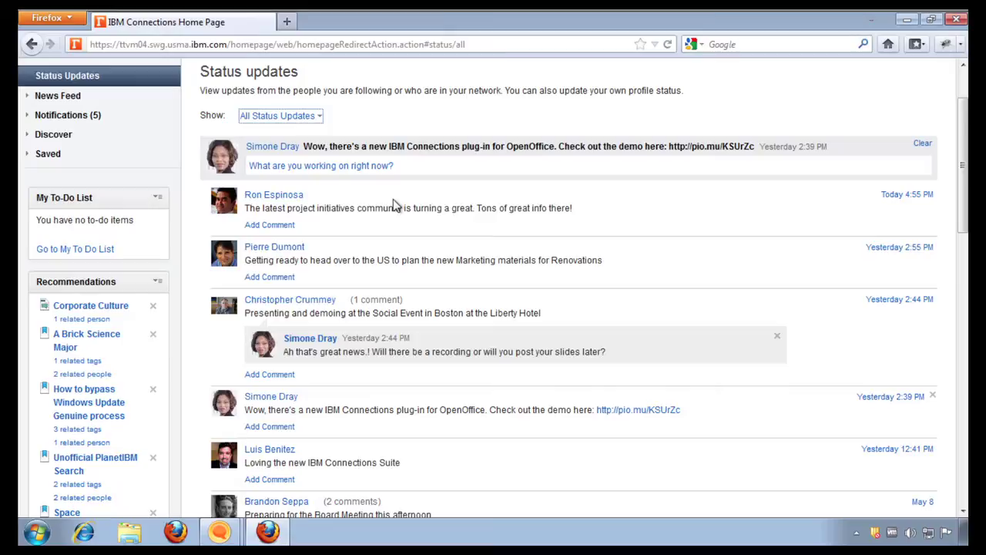
{"action": "scroll", "coordinate": [393, 205], "scroll_direction": "down", "scroll_amount": 2}
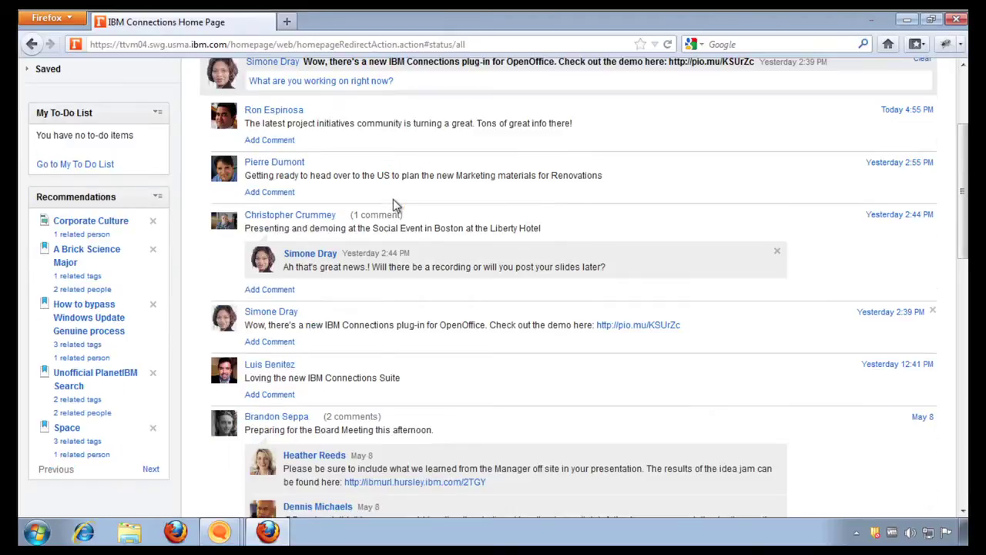
{"action": "left_click", "coordinate": [292, 127]}
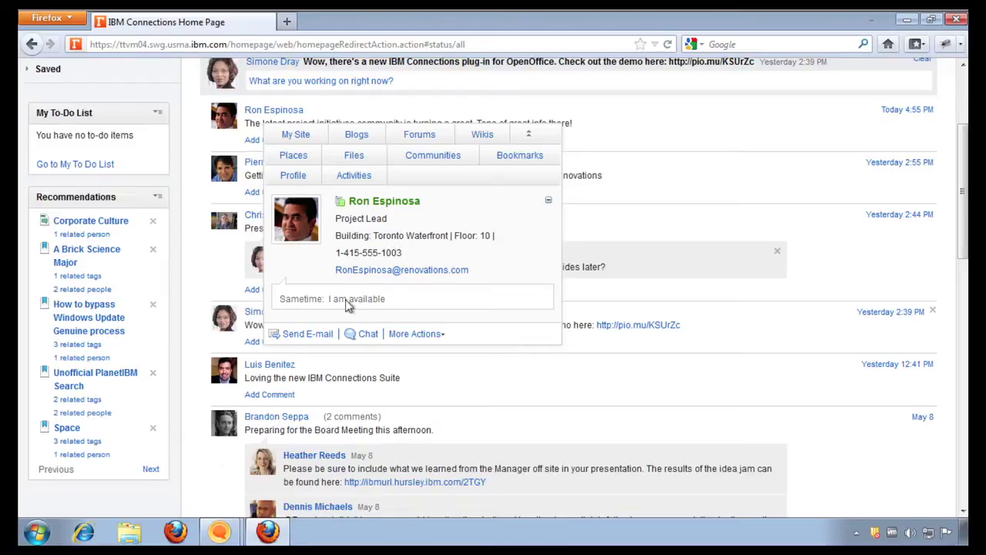
{"action": "left_click", "coordinate": [418, 334]}
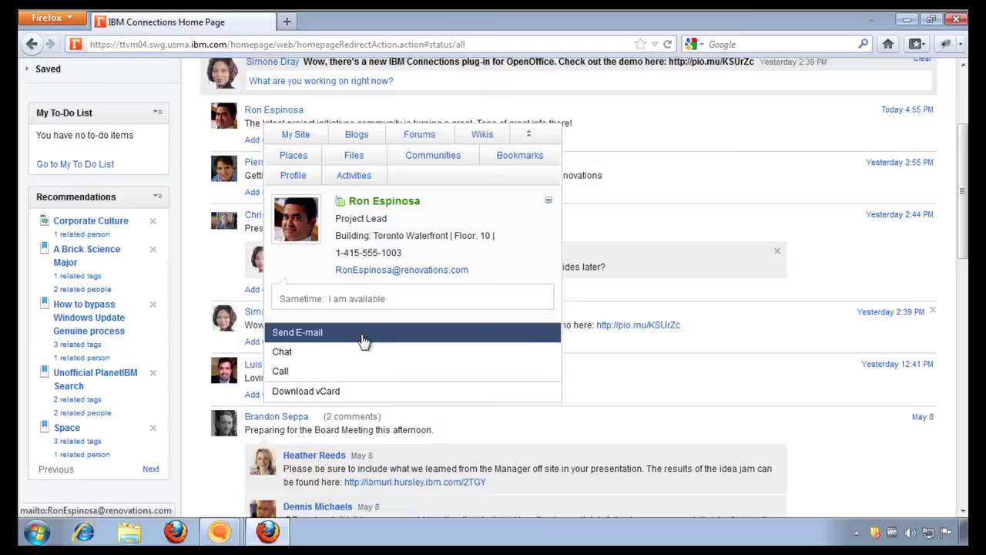
{"action": "left_click", "coordinate": [385, 208]}
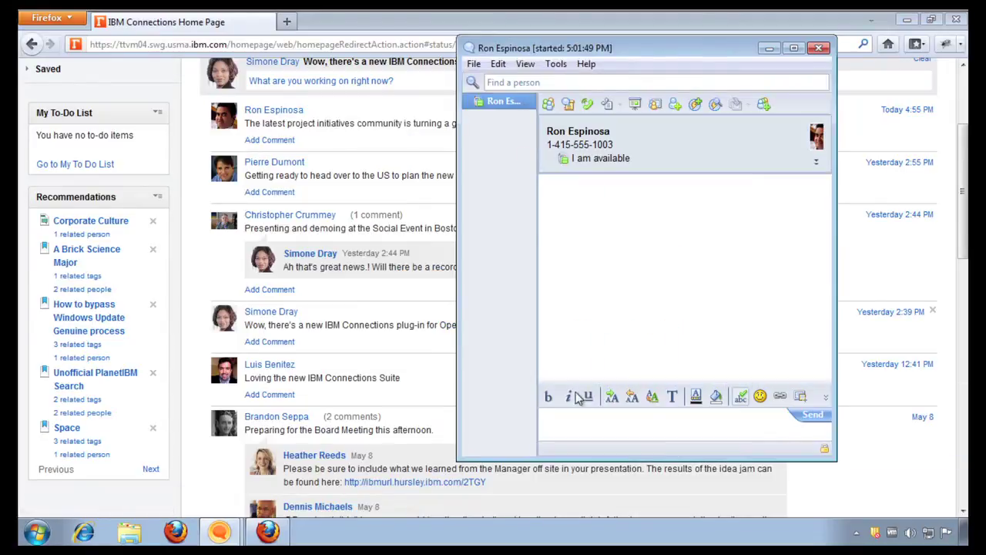
Send the contact a chat greeting that asks "where can I learn more about that community?".
{"action": "type", "text": "Hi Ron, w"}
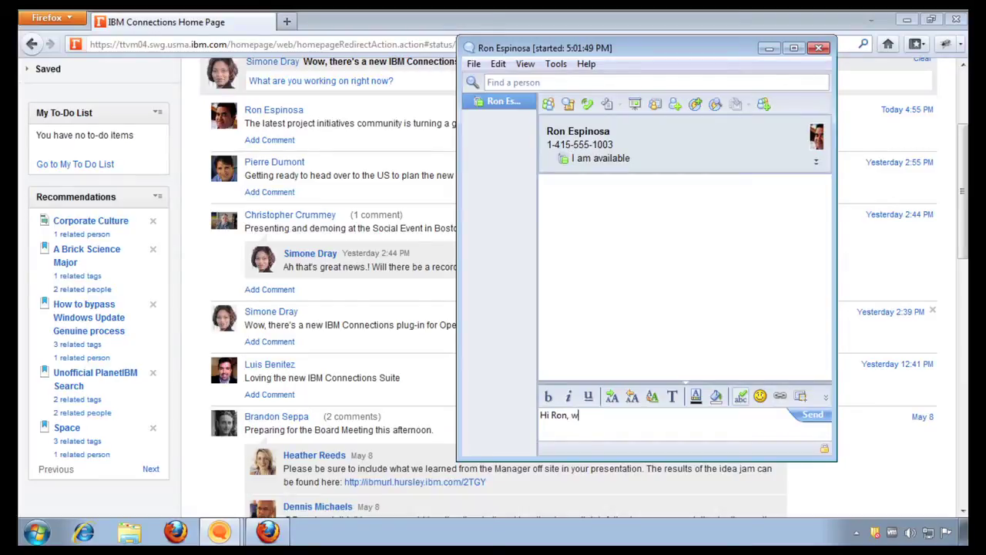
{"action": "type", "text": "here can I learn more about that comuni "}
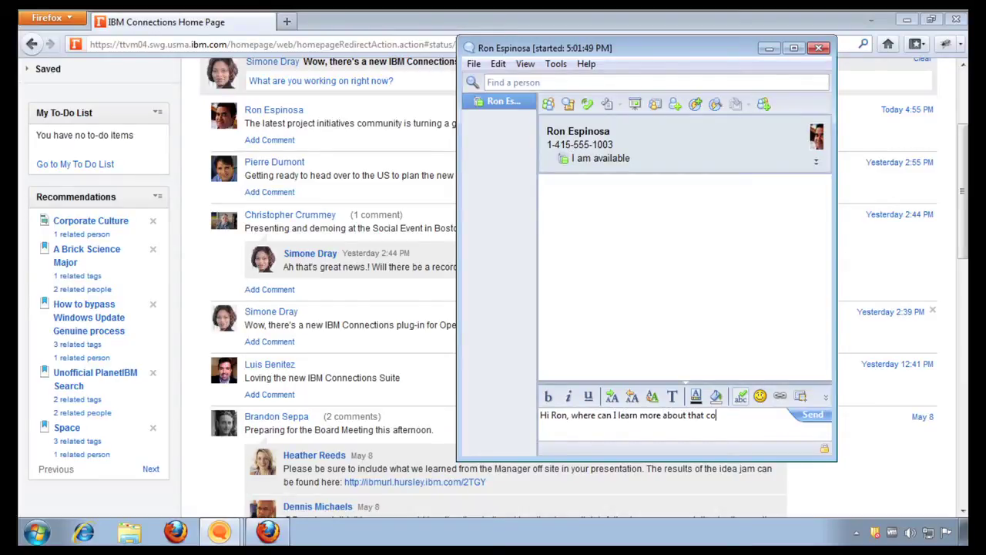
{"action": "type", "text": "ty?"}
{"action": "key", "text": "Return"}
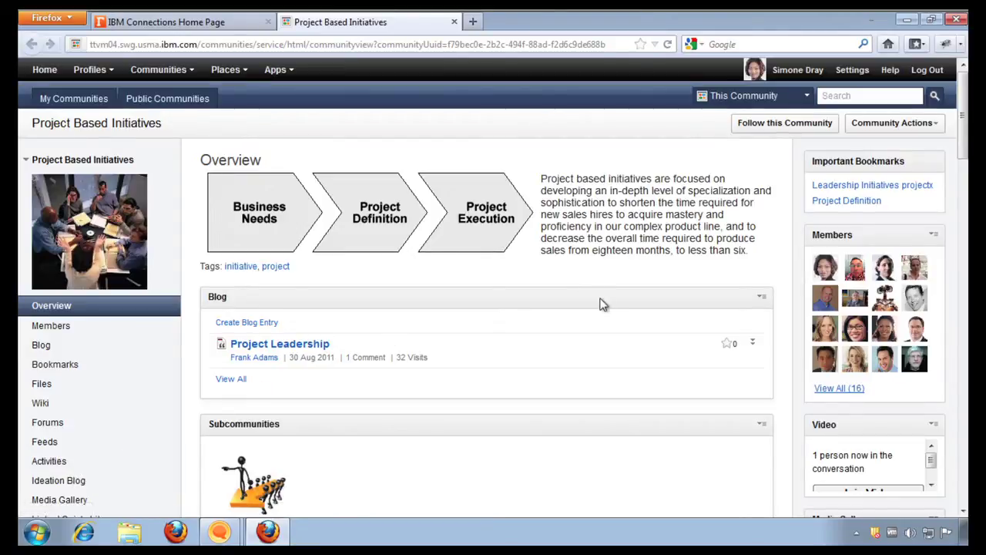
Join the video collaboration in the Project Based Initiatives community and close its video window.
{"action": "scroll", "coordinate": [774, 390], "scroll_direction": "down", "scroll_amount": 2}
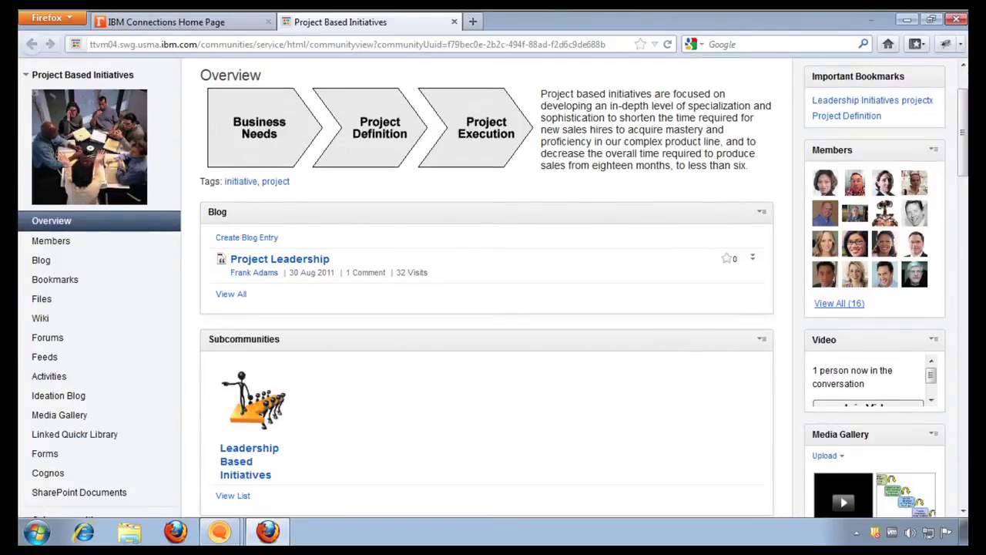
{"action": "left_click_drag", "start_coordinate": [830, 371], "coordinate": [850, 371]}
{"action": "left_click_drag", "start_coordinate": [931, 384], "coordinate": [931, 395]}
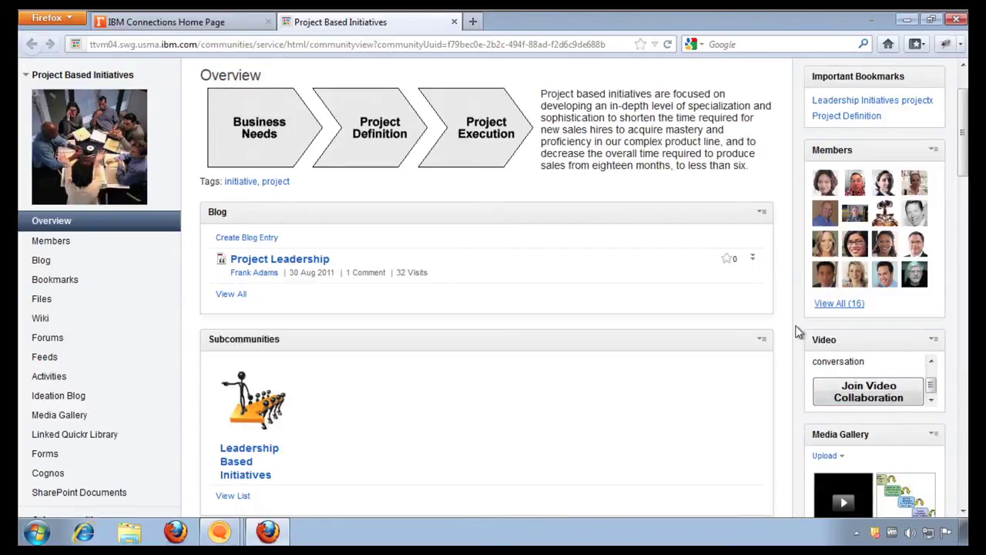
{"action": "left_click", "coordinate": [852, 398]}
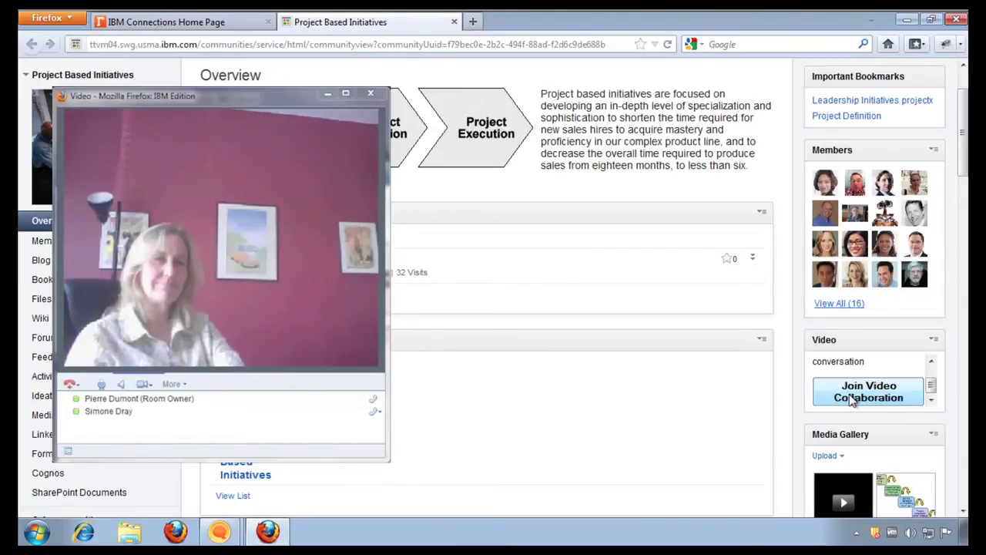
{"action": "left_click", "coordinate": [852, 399]}
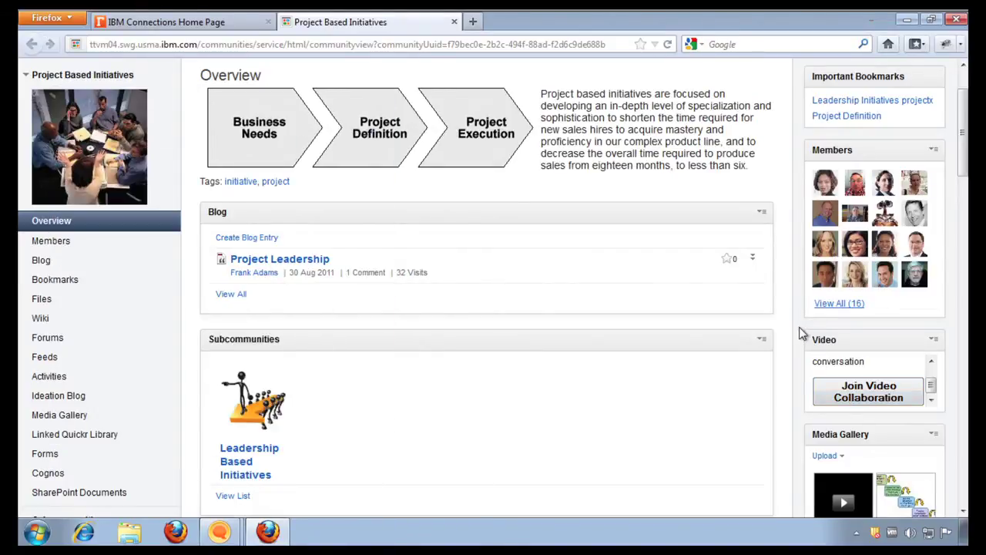
Follow the Project Based Initiatives community.
{"action": "scroll", "coordinate": [799, 331], "scroll_direction": "up", "scroll_amount": 2}
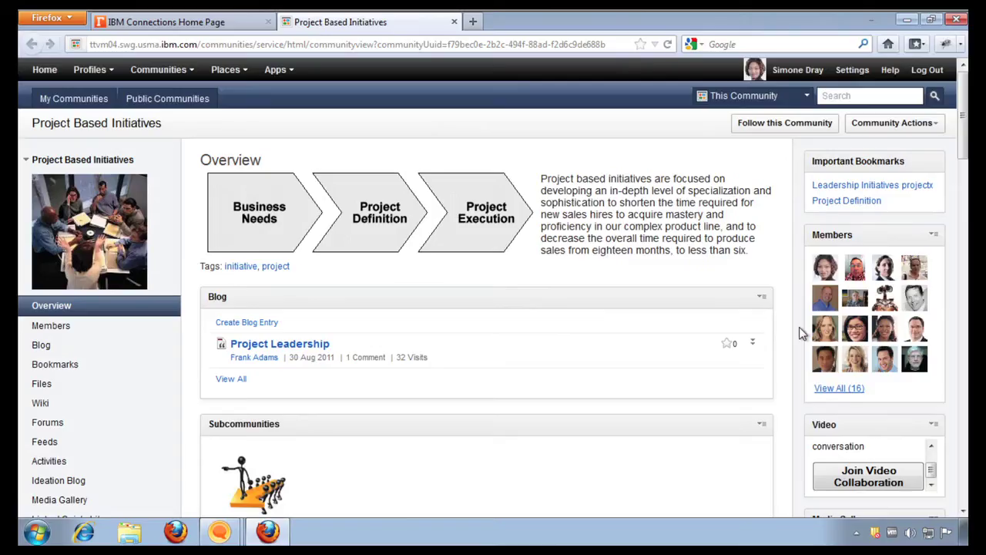
{"action": "left_click", "coordinate": [794, 127]}
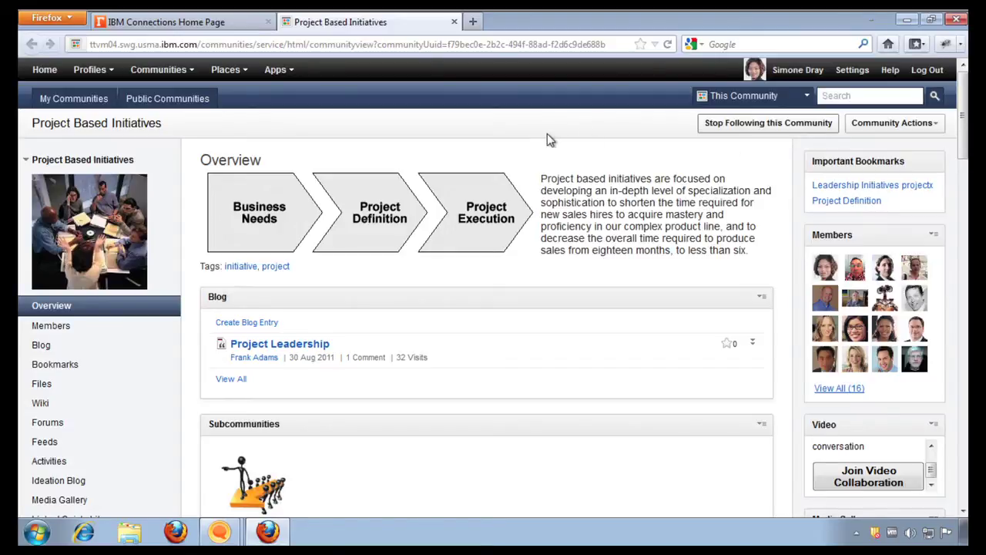
Open the Customer Support community from the list of communities the account belongs to.
{"action": "left_click", "coordinate": [160, 71]}
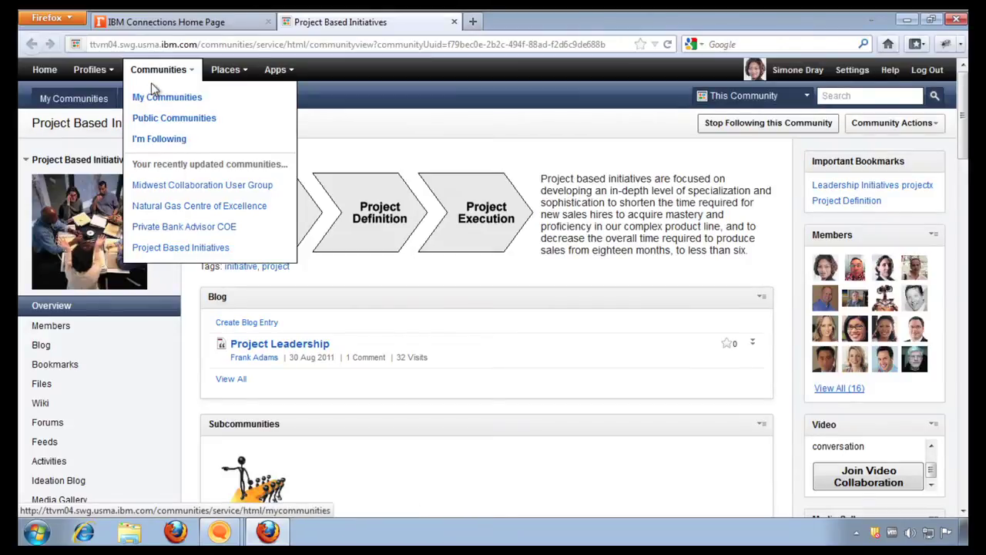
{"action": "left_click", "coordinate": [156, 99]}
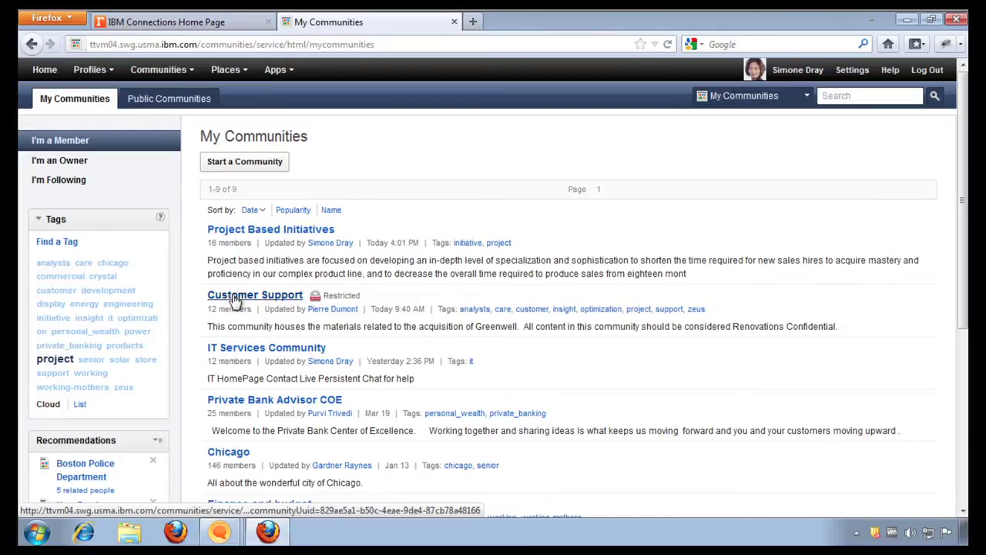
{"action": "left_click", "coordinate": [269, 299]}
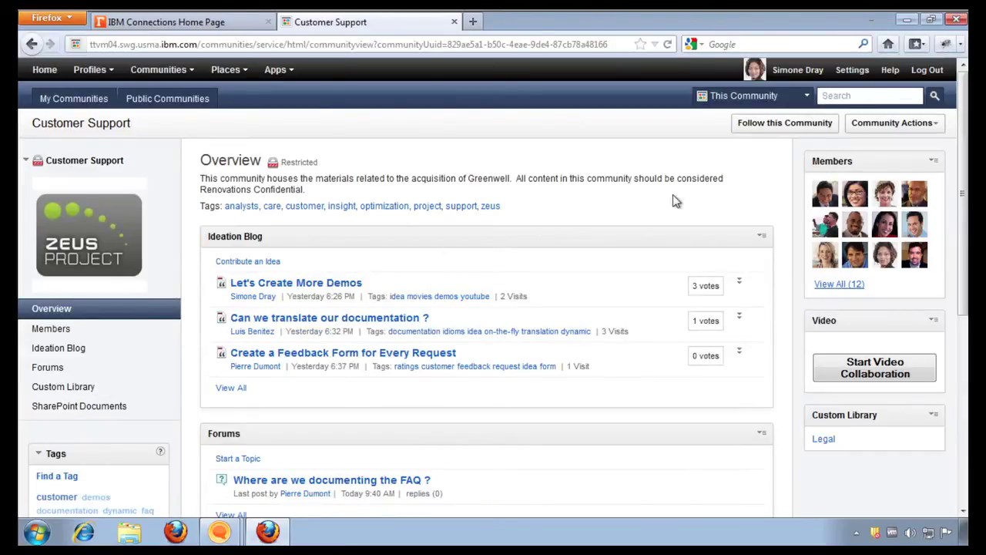
Open the Records Retention folder in the Customer Support community's Legal custom library.
{"action": "scroll", "coordinate": [673, 197], "scroll_direction": "down", "scroll_amount": 2}
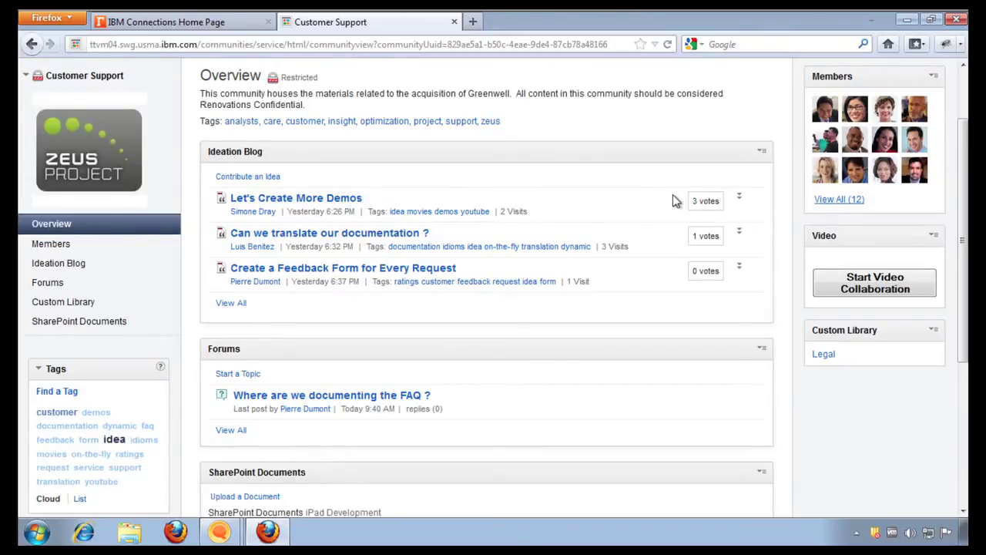
{"action": "scroll", "coordinate": [672, 201], "scroll_direction": "up", "scroll_amount": 2}
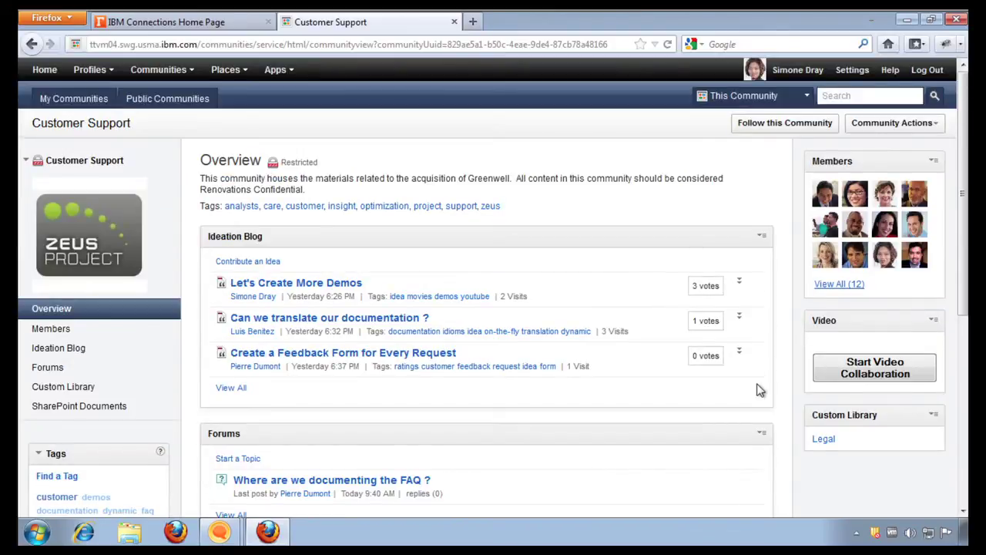
{"action": "left_click", "coordinate": [824, 440]}
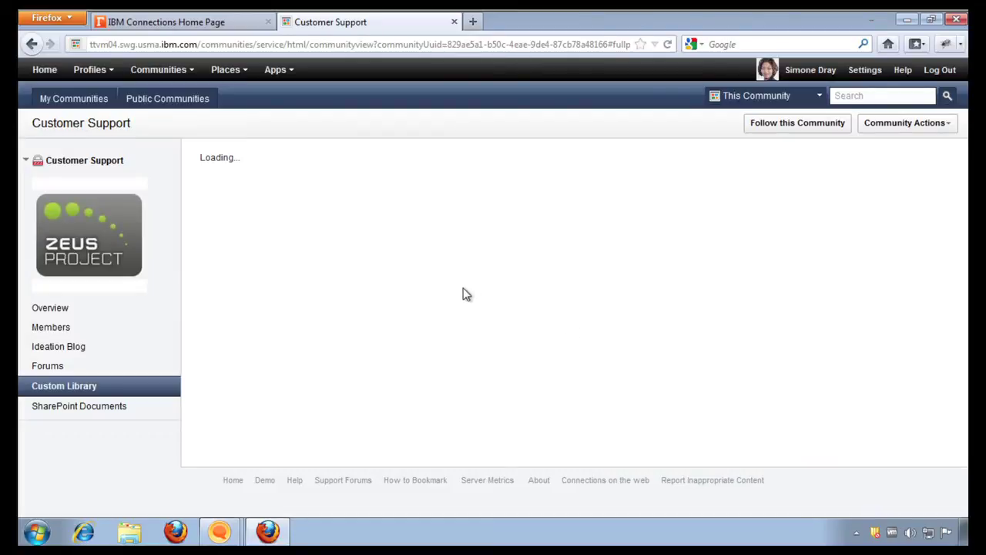
{"action": "left_click", "coordinate": [257, 160]}
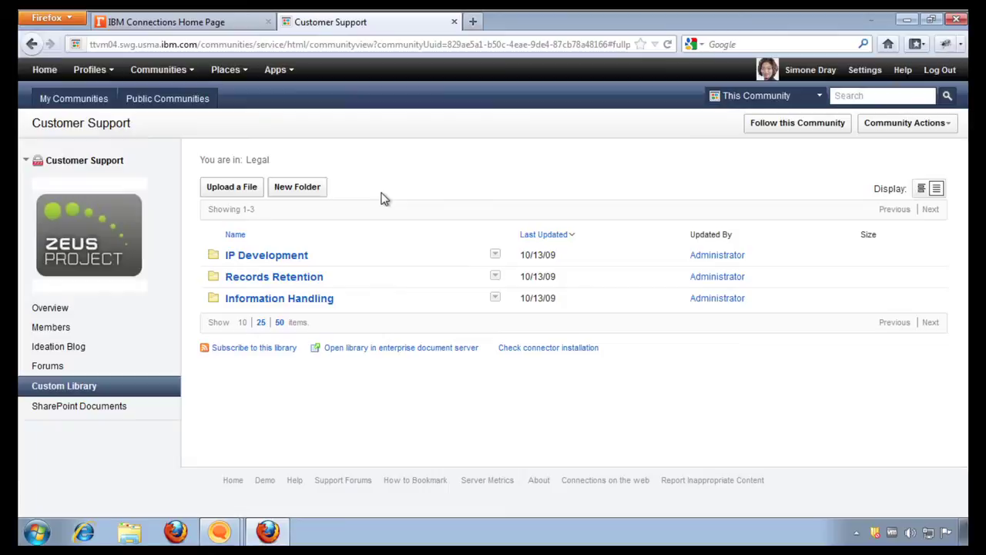
{"action": "left_click", "coordinate": [268, 279]}
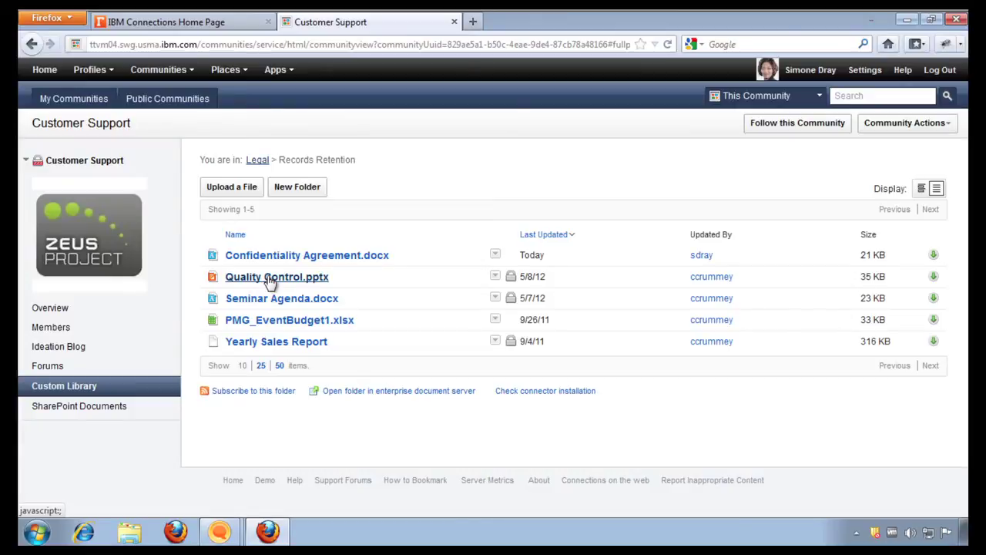
Review the file actions for Confidentiality Agreement.docx and open the document for editing in Word.
{"action": "left_click", "coordinate": [496, 256]}
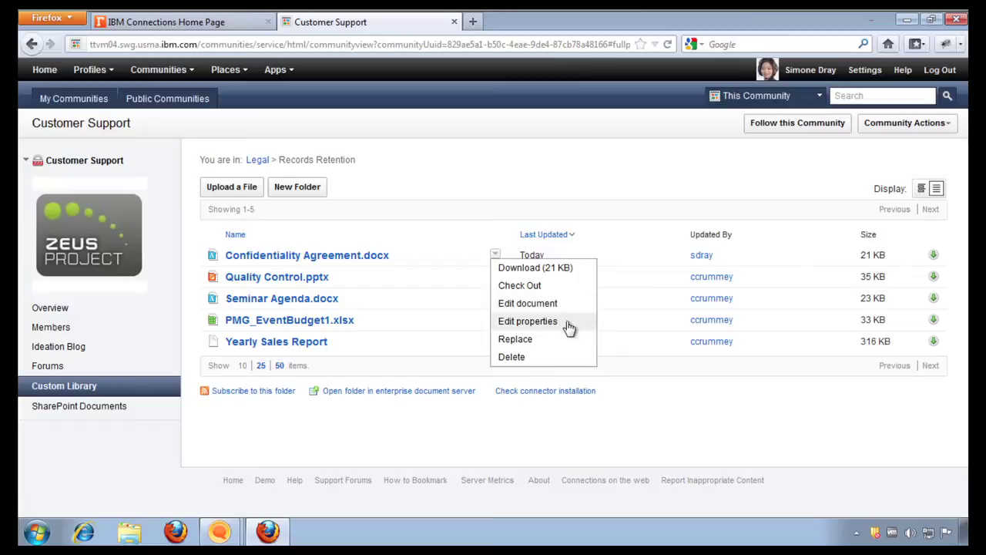
{"action": "left_click", "coordinate": [550, 464]}
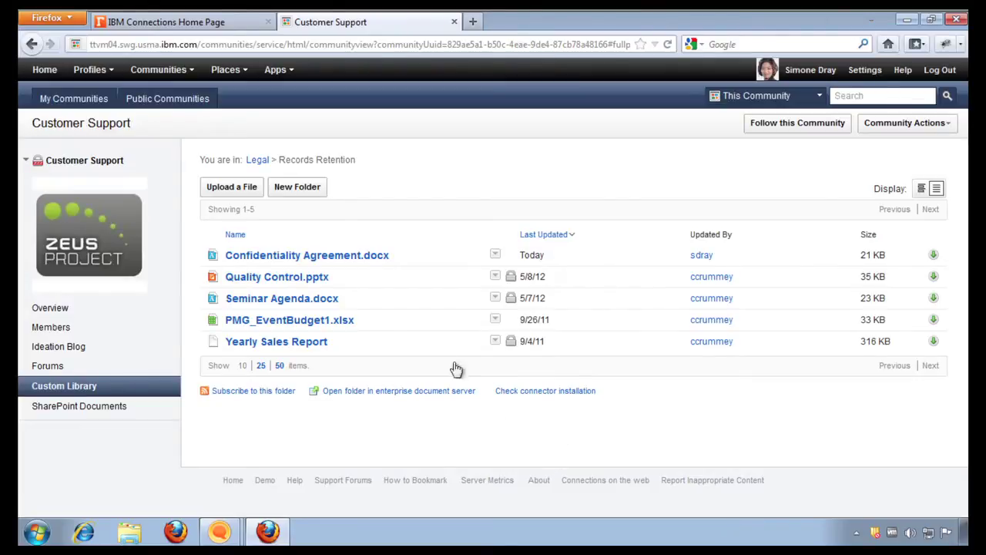
{"action": "left_click", "coordinate": [351, 263]}
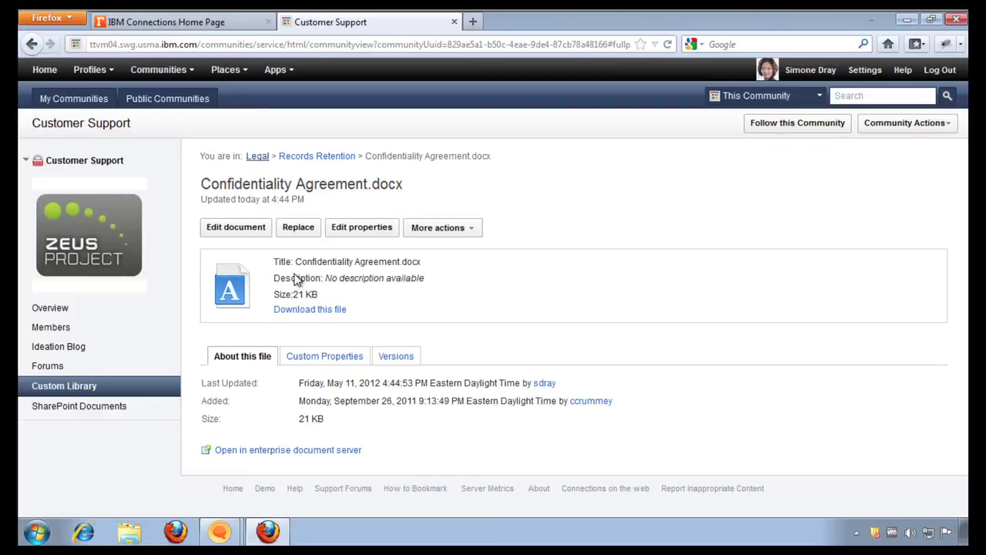
{"action": "left_click", "coordinate": [236, 232]}
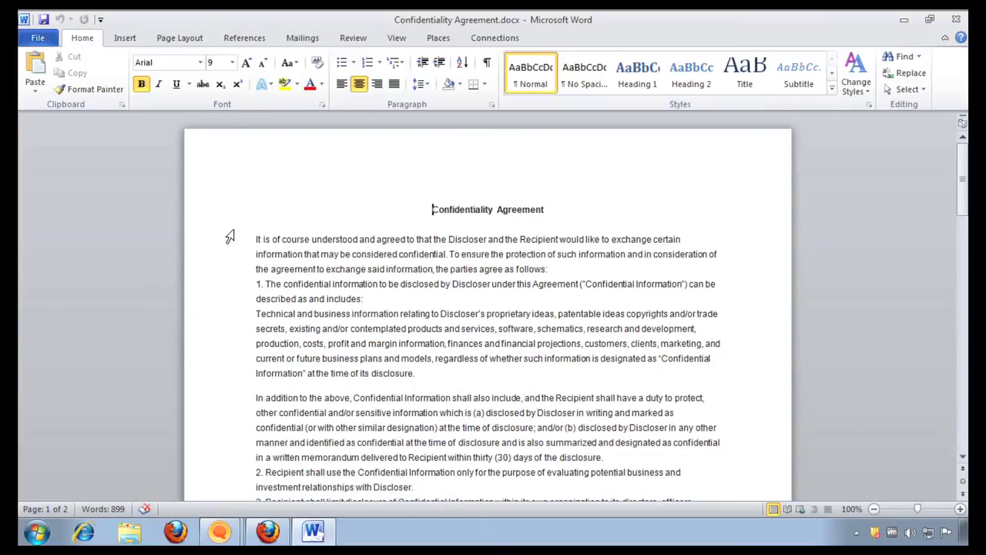
Replace "is of course" with "is" in the opening sentence of the Confidentiality Agreement.
{"action": "left_click_drag", "start_coordinate": [264, 239], "coordinate": [311, 239]}
{"action": "key", "text": "Delete"}
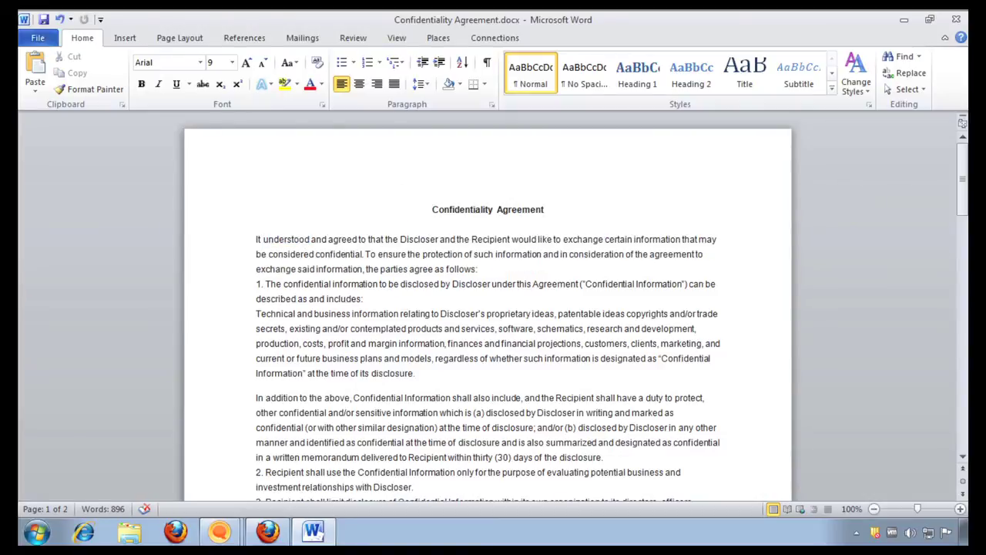
{"action": "type", "text": "is"}
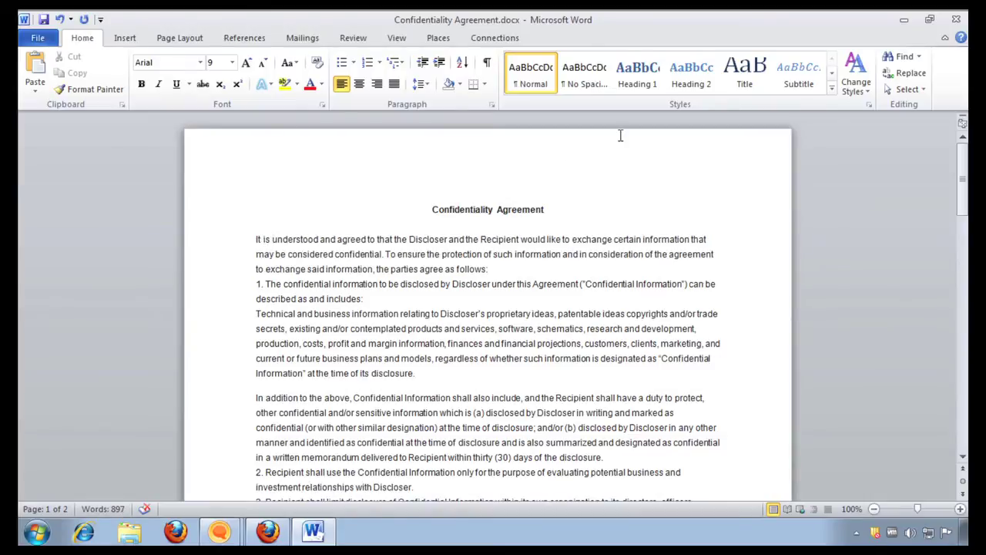
Close the agreement with its changes saved and checked in, and refresh its file page in the library.
{"action": "left_click", "coordinate": [957, 19]}
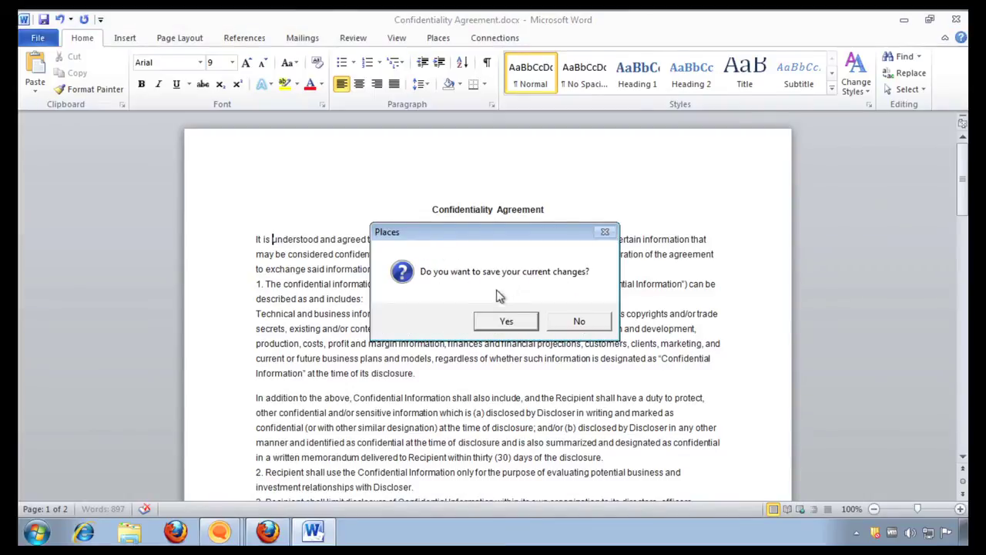
{"action": "left_click", "coordinate": [498, 326]}
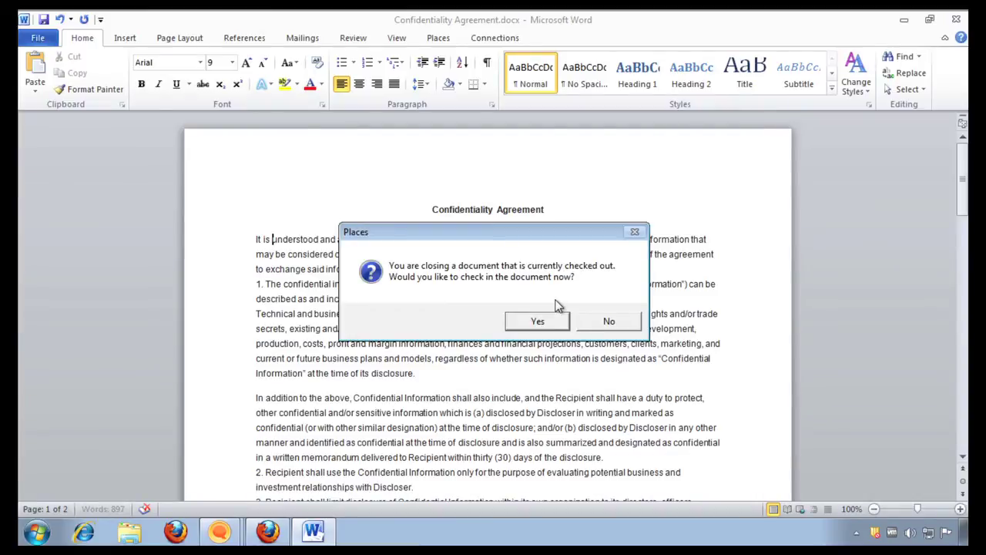
{"action": "left_click", "coordinate": [551, 324]}
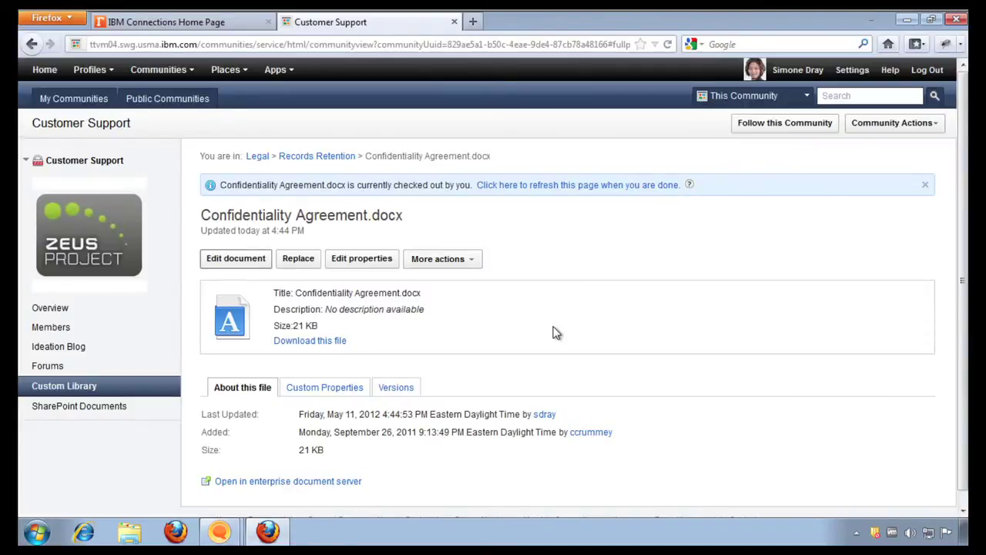
{"action": "left_click", "coordinate": [618, 192]}
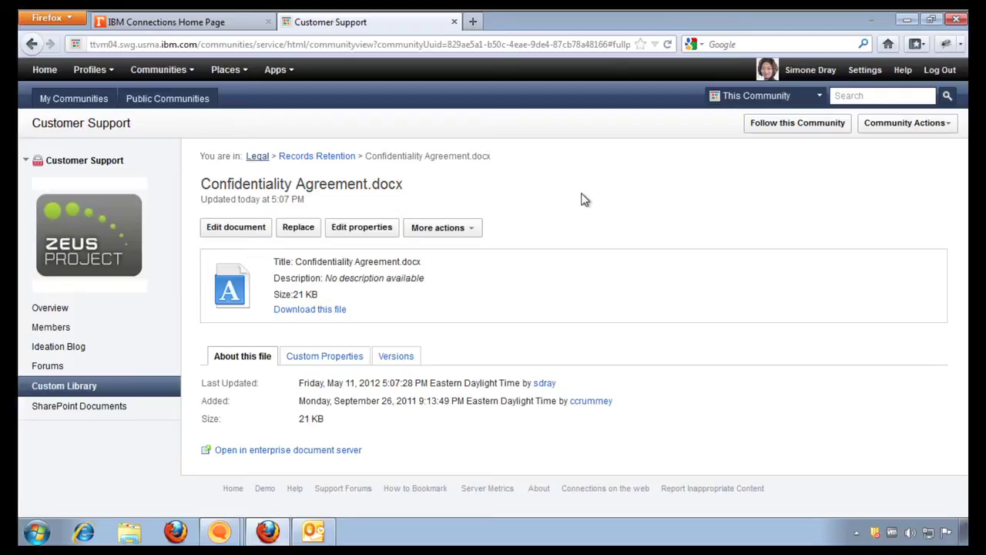
Switch to Outlook and start a reply to the message "Did you see the new marketing buget?".
{"action": "left_click", "coordinate": [313, 532]}
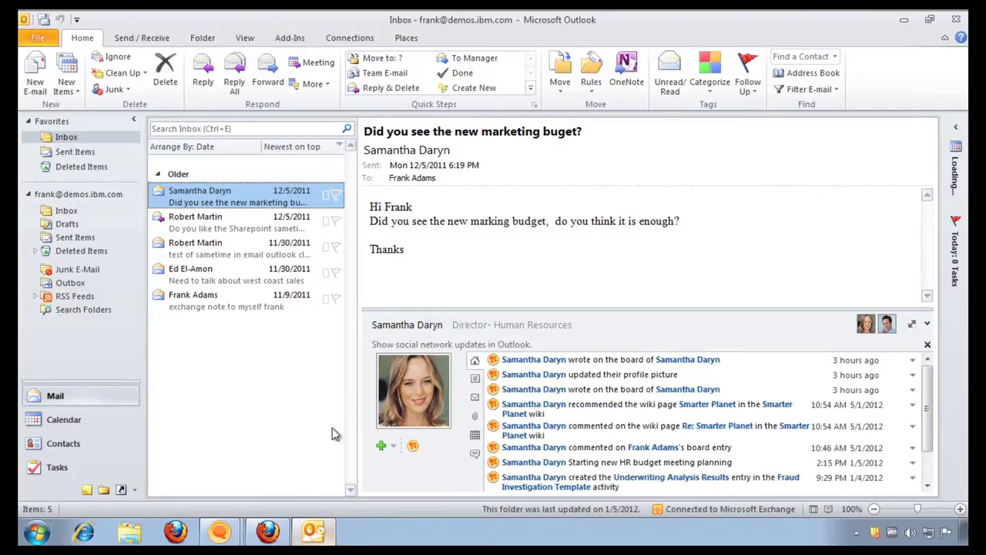
{"action": "double_click", "coordinate": [255, 199]}
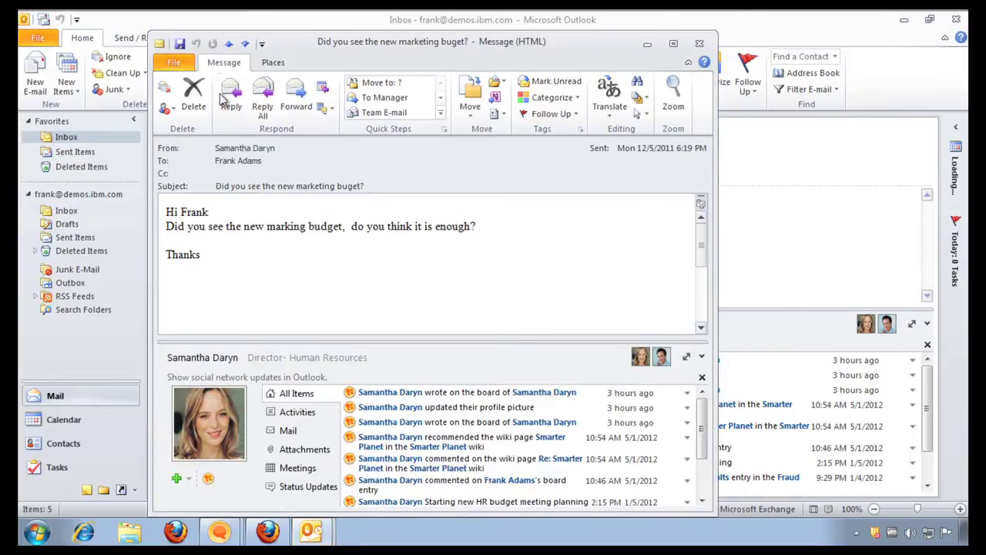
{"action": "left_click", "coordinate": [231, 98]}
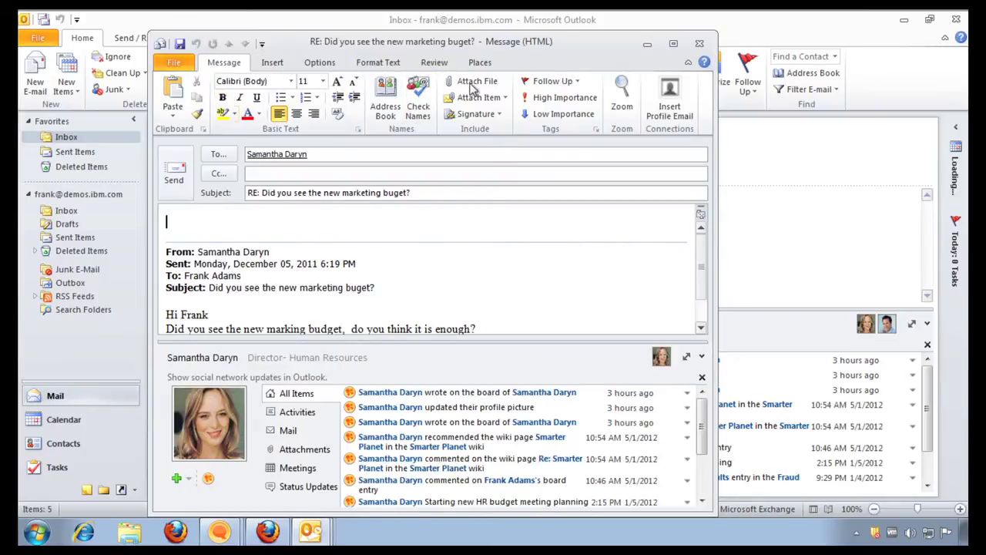
Insert a link to Confidentiality Agreement.docx from the Records Retention folder of Legal on csuite into the reply and highlight the inserted link.
{"action": "left_click", "coordinate": [480, 62]}
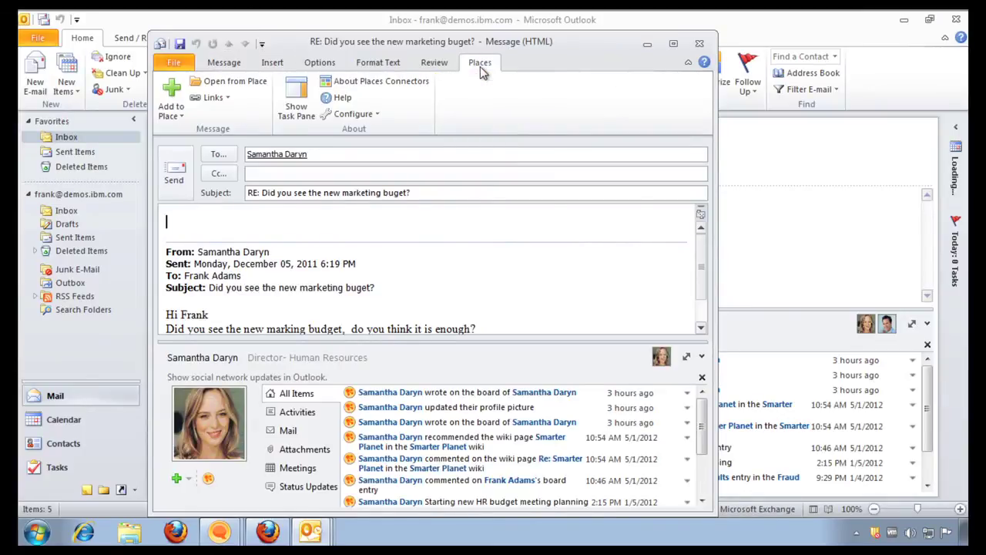
{"action": "left_click", "coordinate": [201, 101]}
{"action": "left_click", "coordinate": [238, 117]}
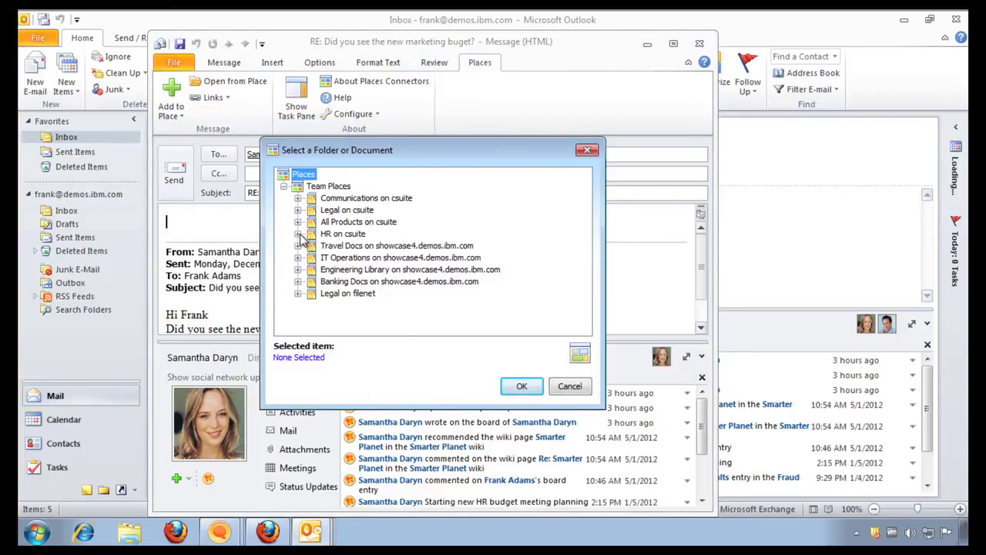
{"action": "left_click", "coordinate": [298, 210]}
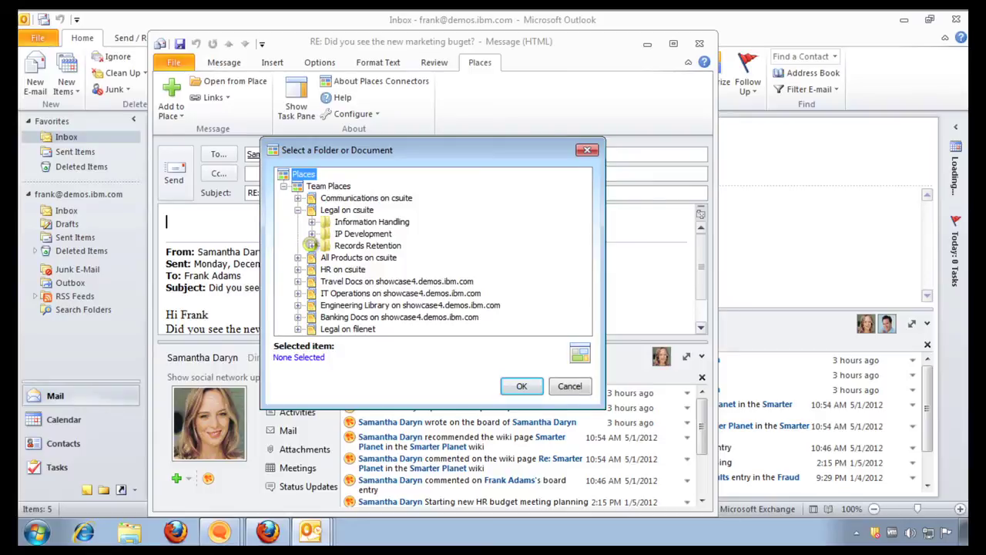
{"action": "left_click", "coordinate": [311, 245]}
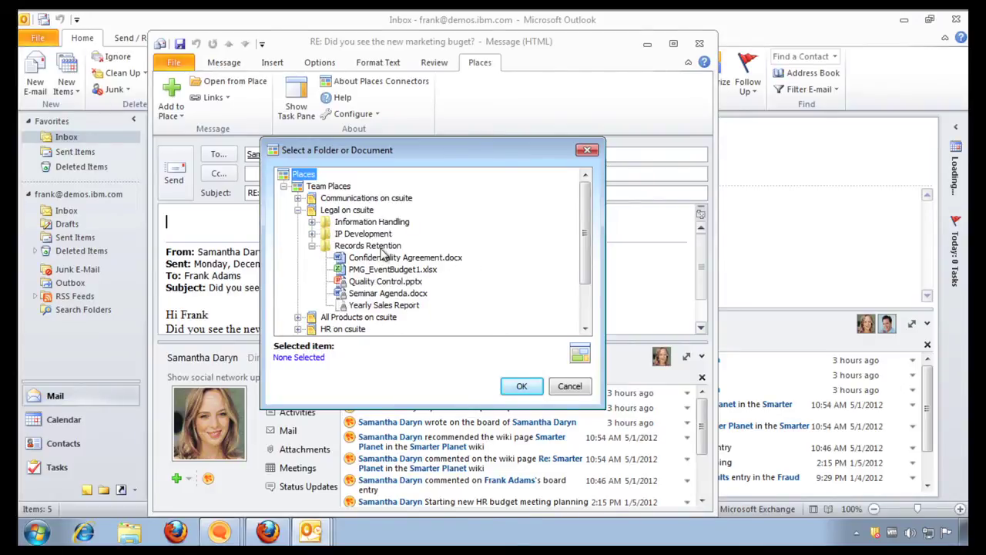
{"action": "left_click", "coordinate": [406, 259]}
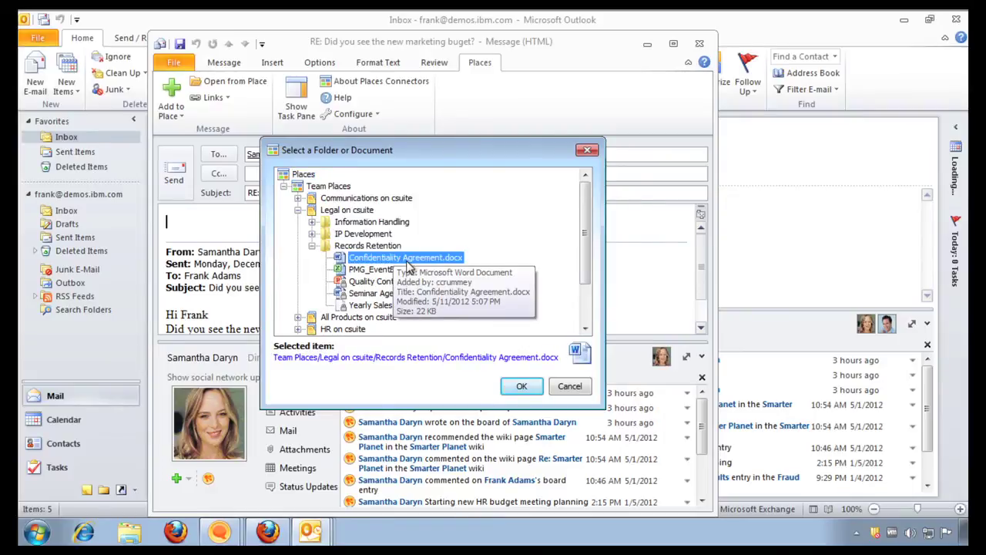
{"action": "left_click", "coordinate": [522, 386]}
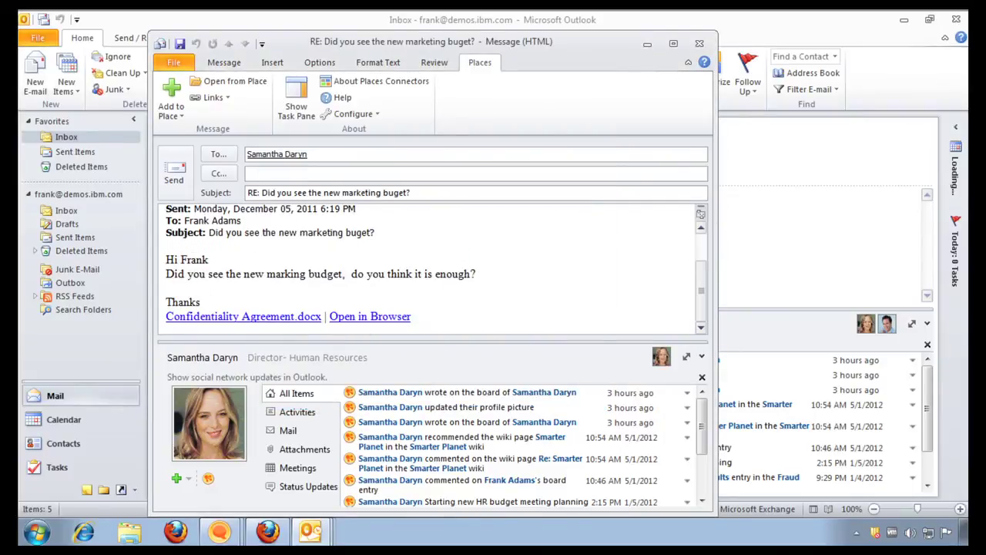
{"action": "left_click_drag", "start_coordinate": [413, 316], "coordinate": [165, 316]}
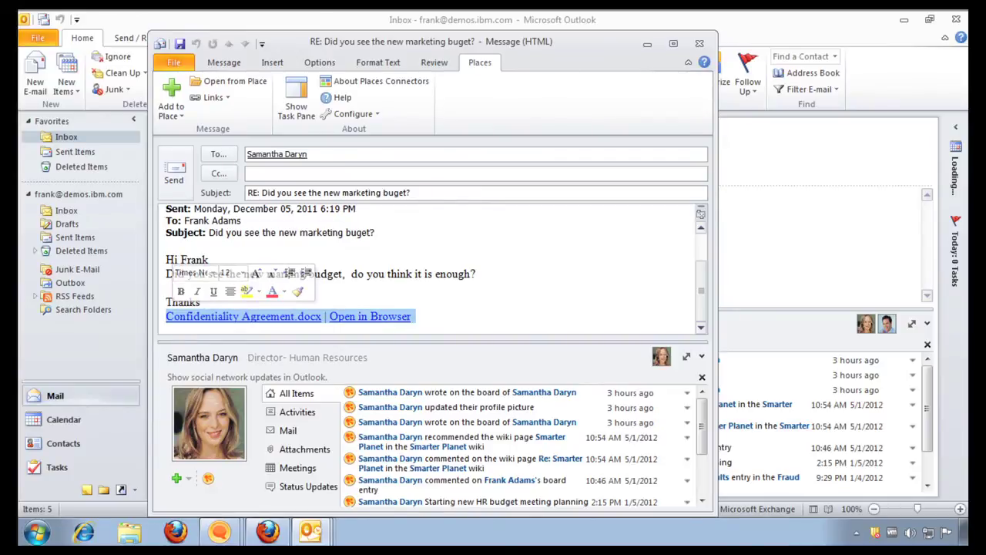
{"action": "scroll", "coordinate": [431, 270], "scroll_direction": "up", "scroll_amount": 2}
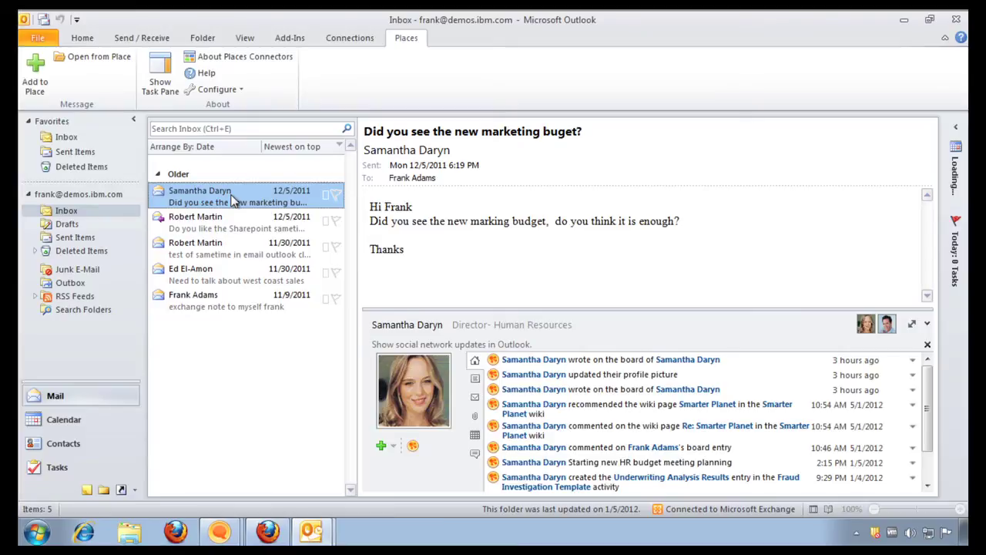
Start adding the received marketing budget message to a team place and choose Legal on csuite as its destination.
{"action": "mouse_move", "coordinate": [230, 198]}
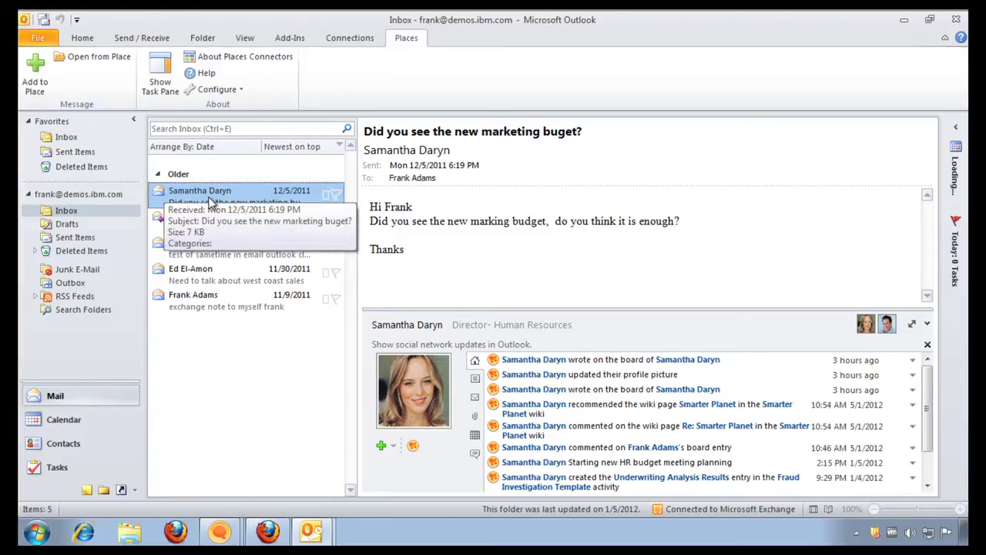
{"action": "left_click", "coordinate": [35, 77]}
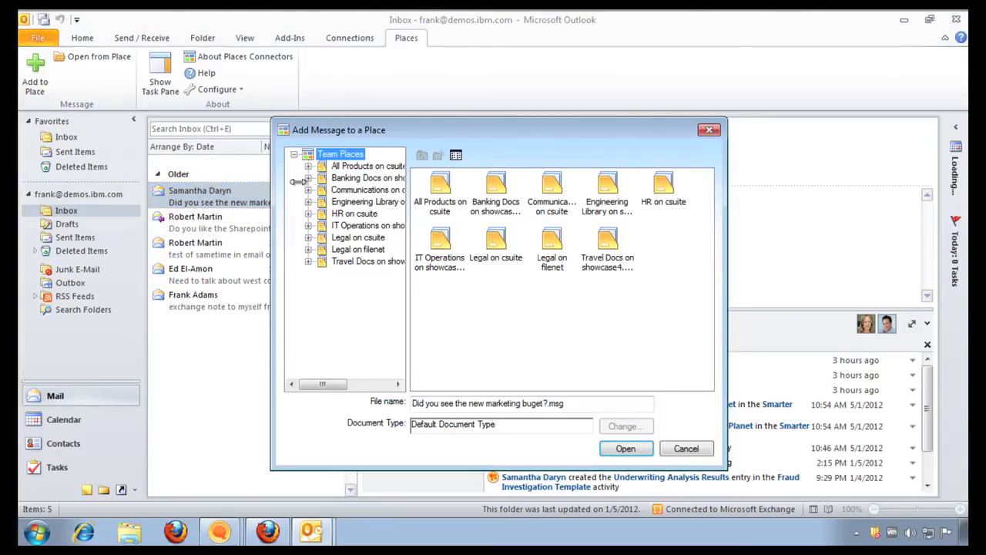
{"action": "left_click", "coordinate": [359, 239]}
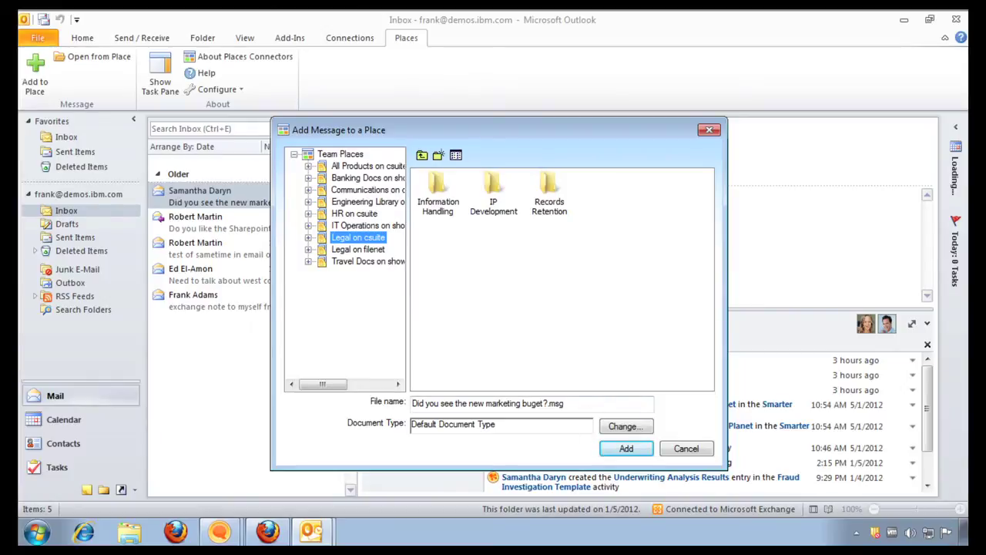
Name the message file Customer email.msg and save it to the chosen place with the default document properties.
{"action": "left_click_drag", "start_coordinate": [565, 403], "coordinate": [411, 403]}
{"action": "left_click", "coordinate": [496, 403]}
{"action": "key", "text": "BackSpace"}
{"action": "type", "text": "Customer "}
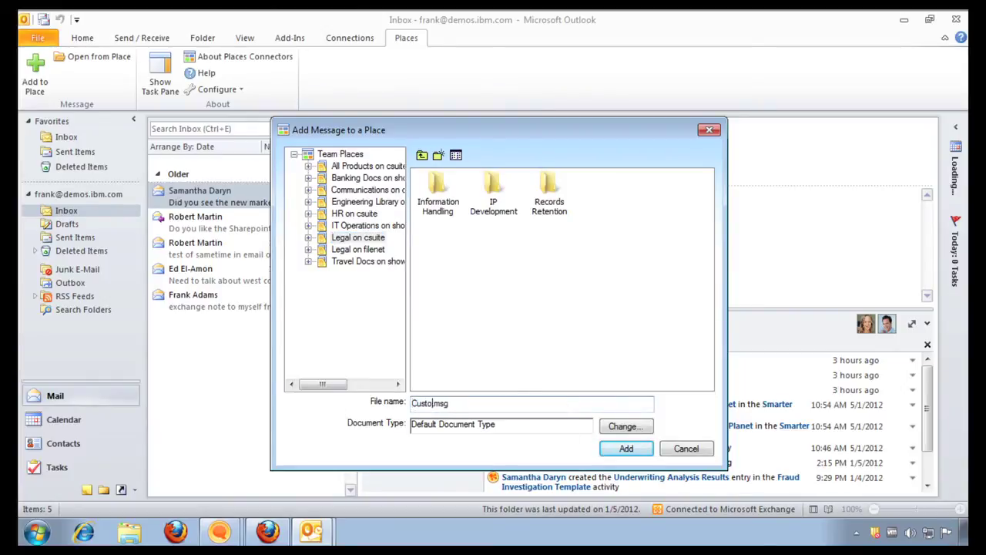
{"action": "type", "text": "email"}
{"action": "left_click", "coordinate": [625, 449]}
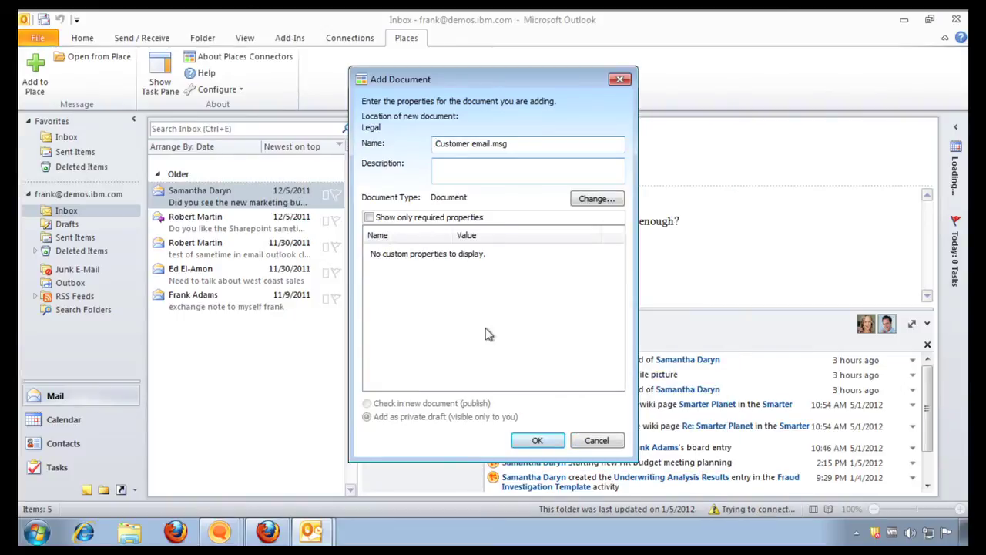
{"action": "left_click", "coordinate": [541, 437]}
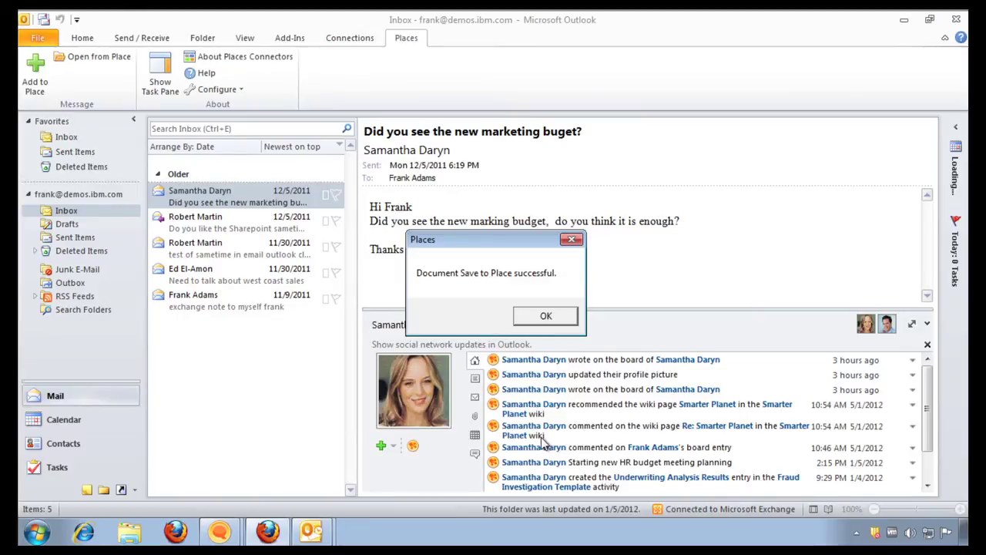
{"action": "left_click", "coordinate": [532, 321]}
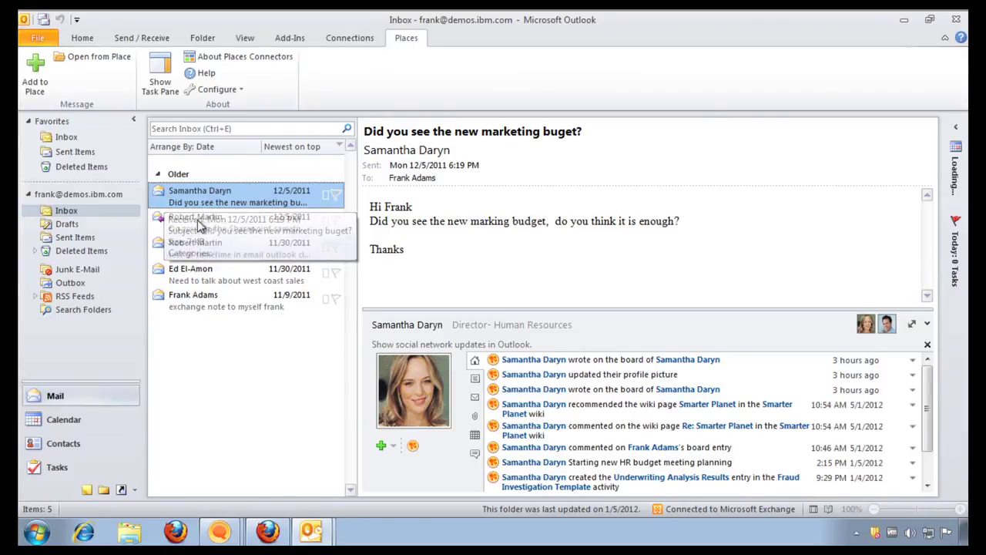
Open the message about the Sharepoint sametime integration to view its sender's social network updates.
{"action": "left_click", "coordinate": [201, 223]}
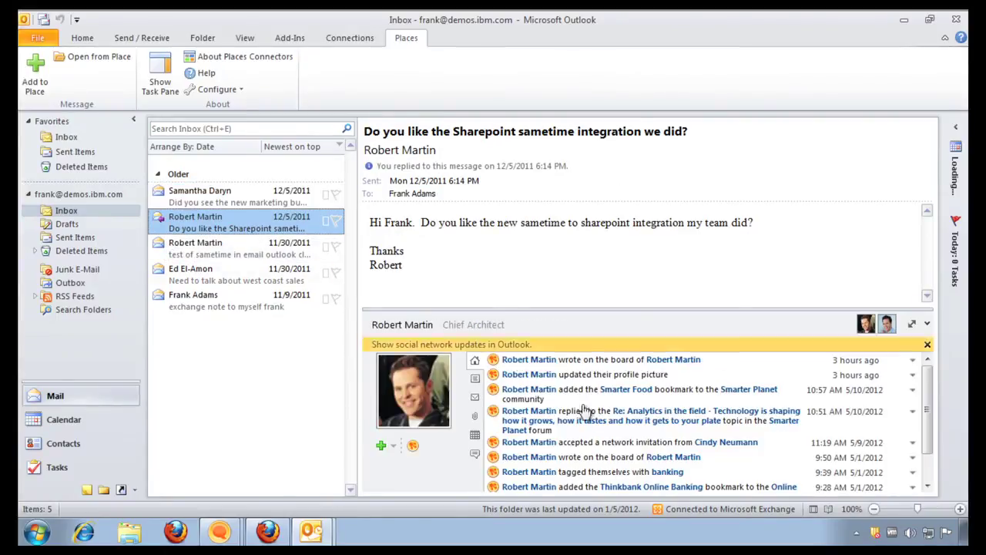